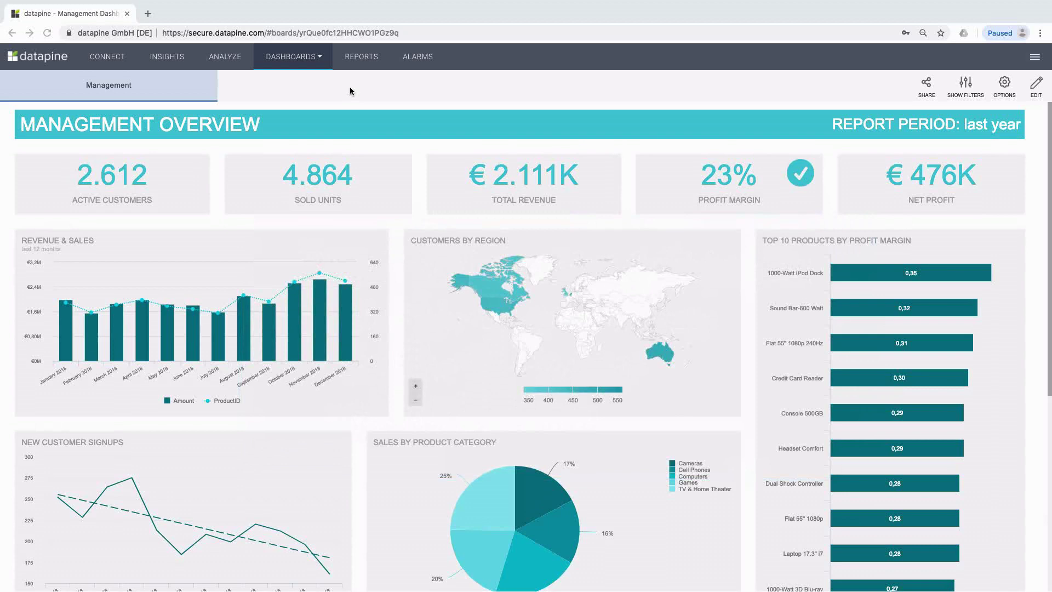
- Review the top 10 most sold units, then open the Net Profit tile's Profit per Product Category pie chart
click(351, 91)
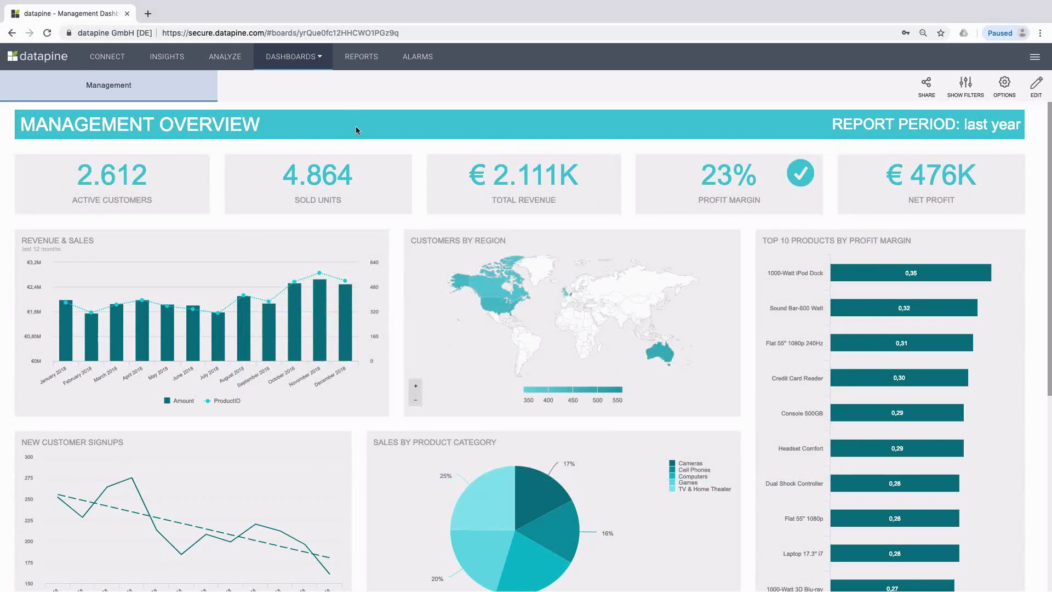
mouse_move(360, 184)
click(359, 184)
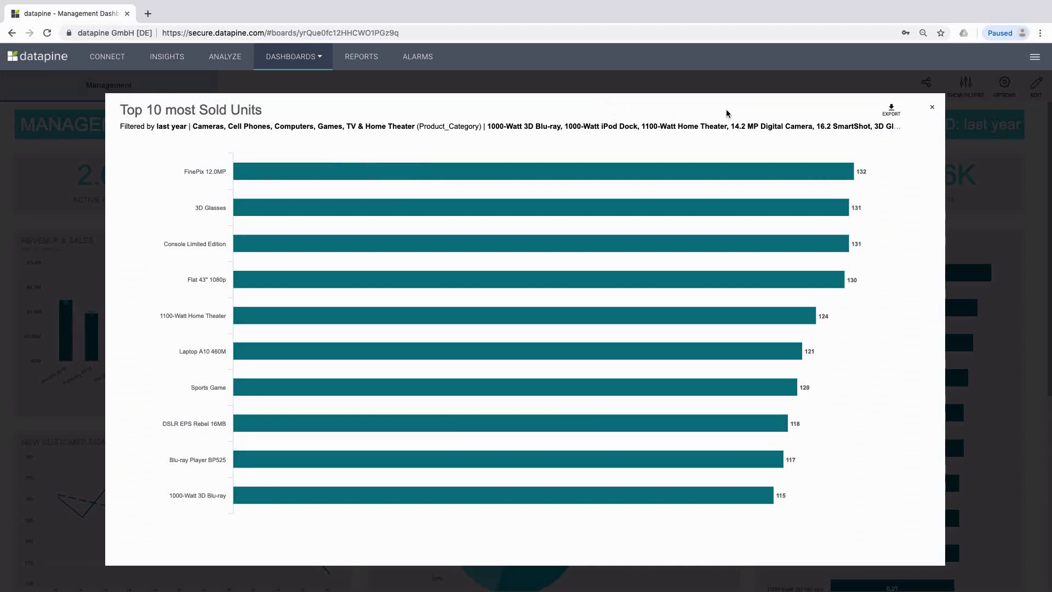
click(932, 109)
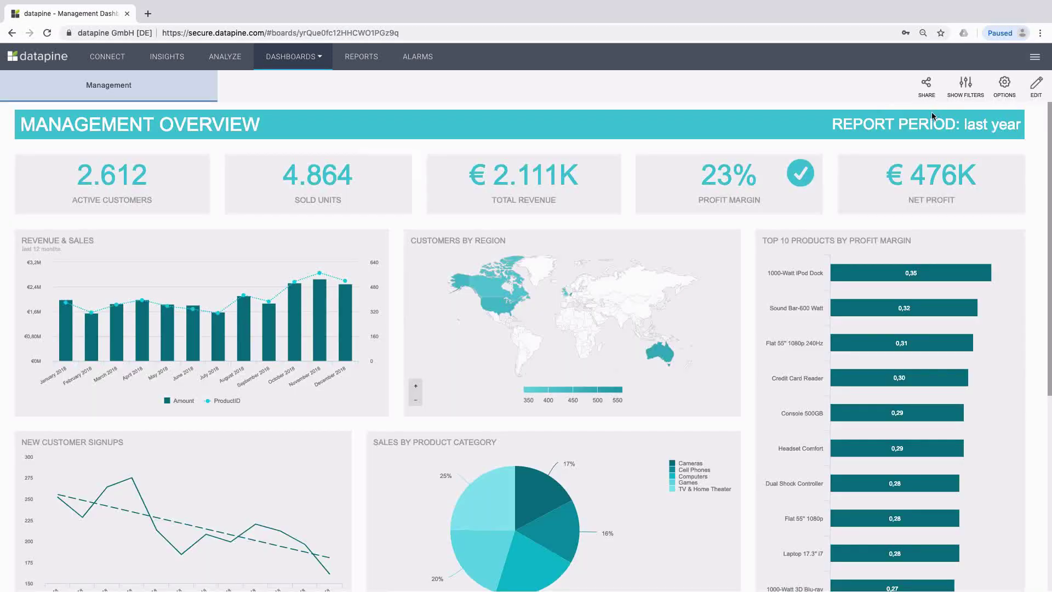
click(871, 180)
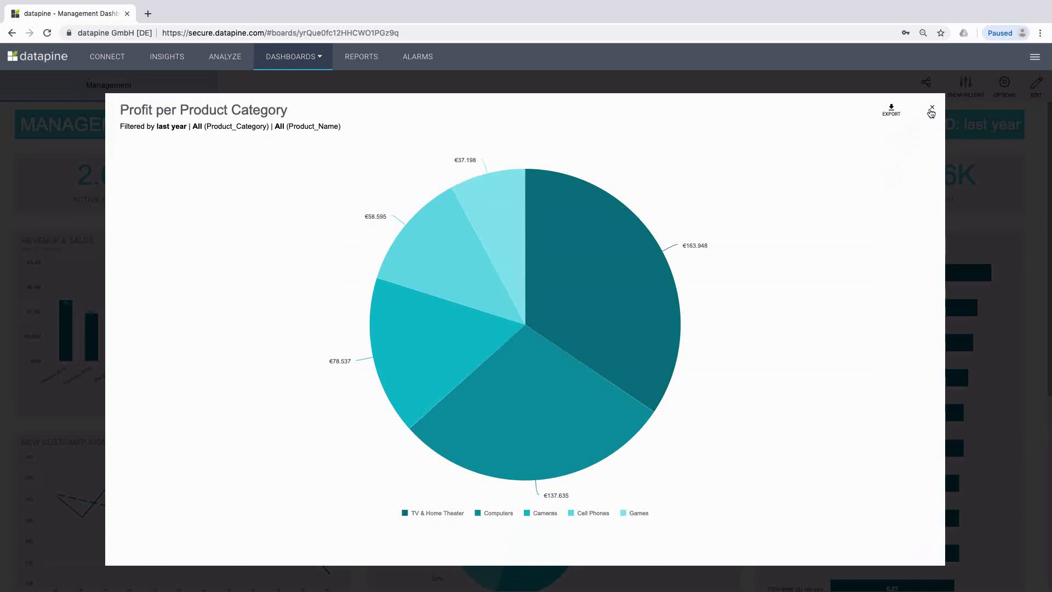
- Filter to Australia and February 2018, view that month's daily revenue, then clear all filters
click(932, 108)
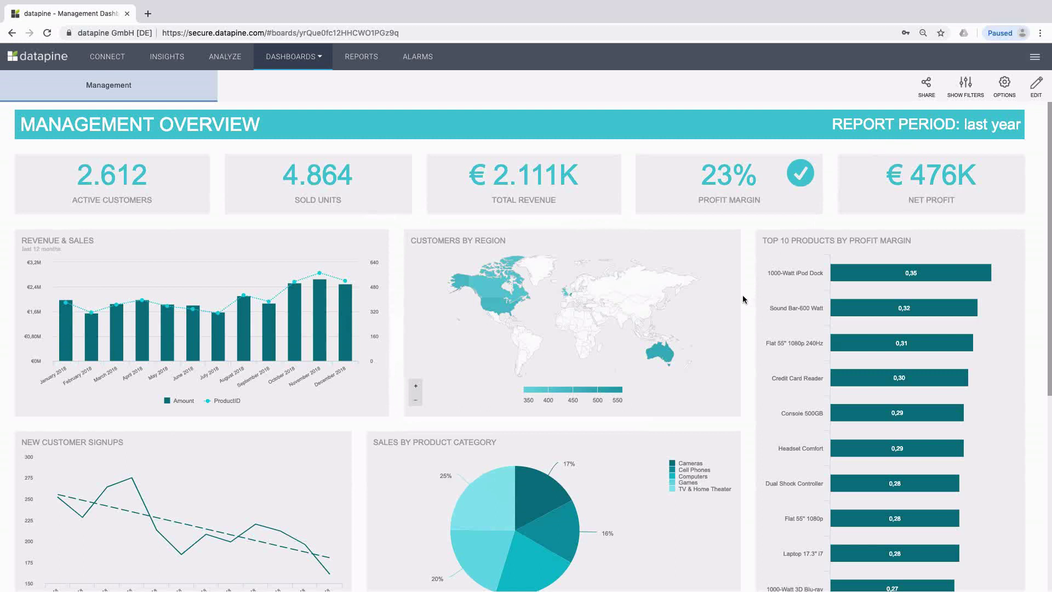
click(665, 355)
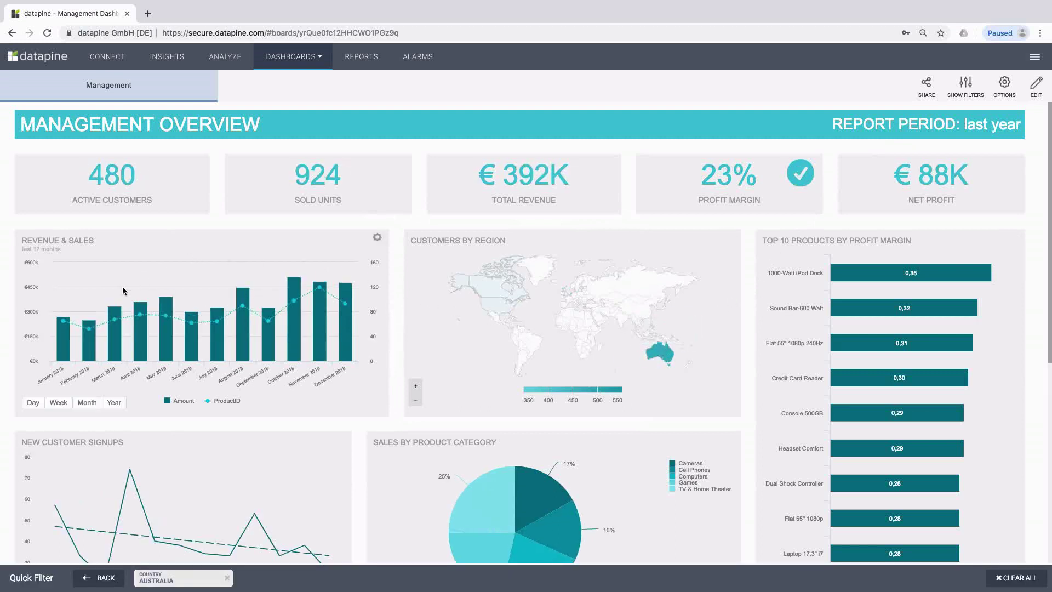
click(87, 329)
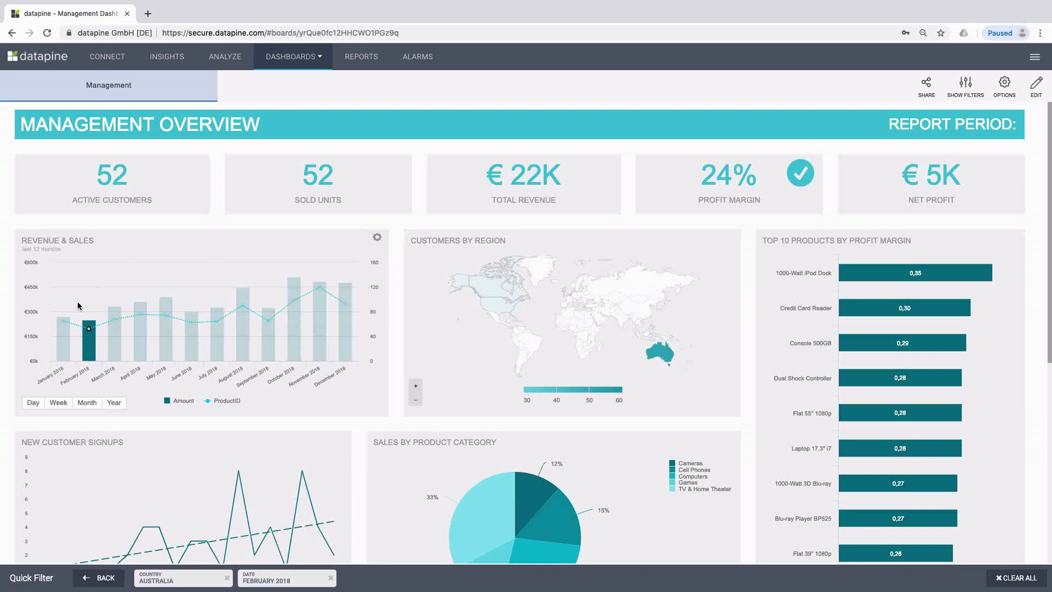
click(97, 335)
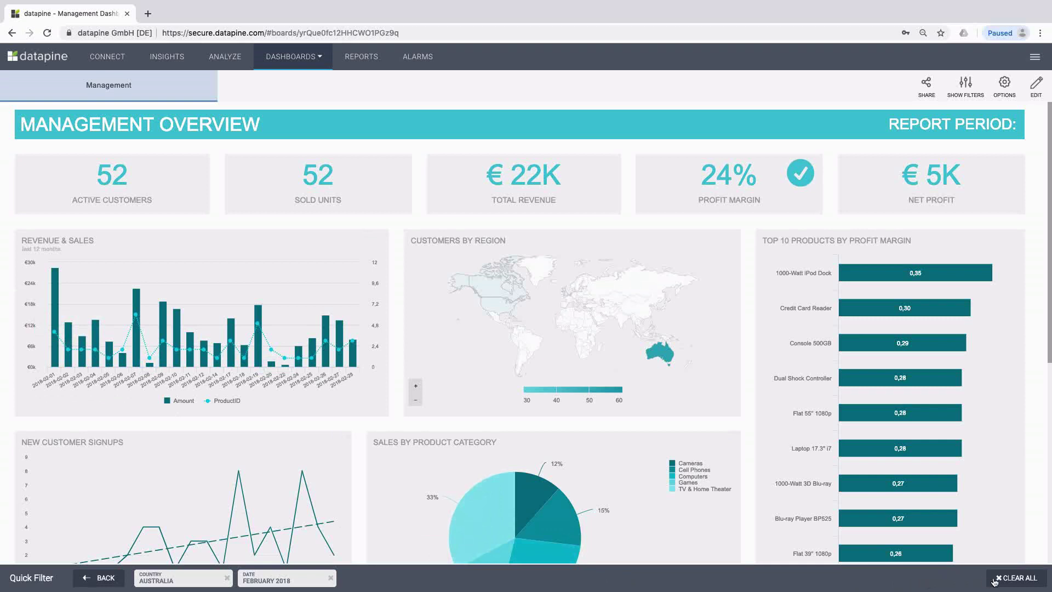
click(1020, 579)
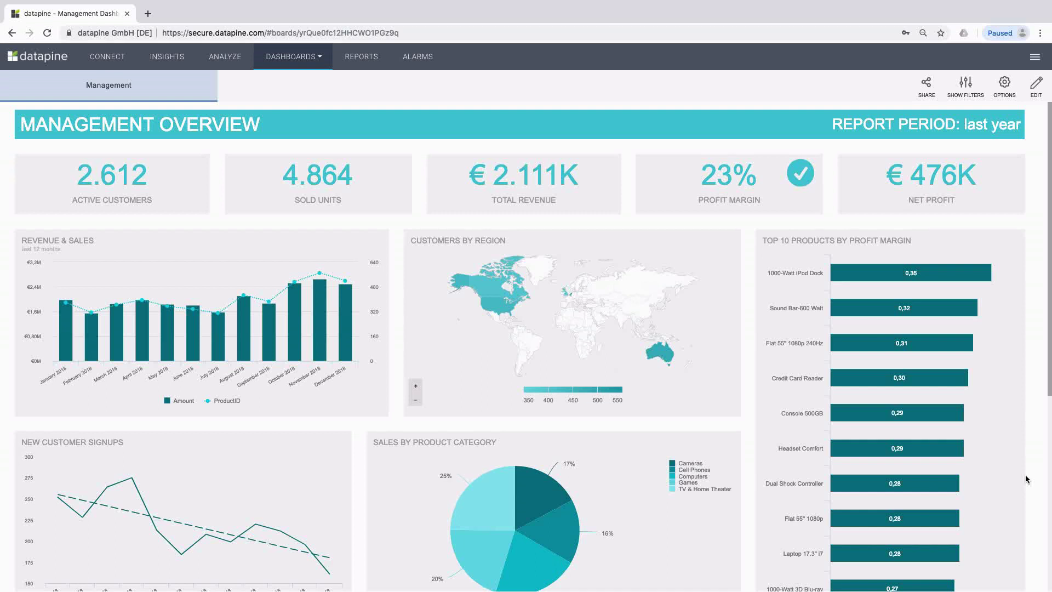
mouse_move(94, 417)
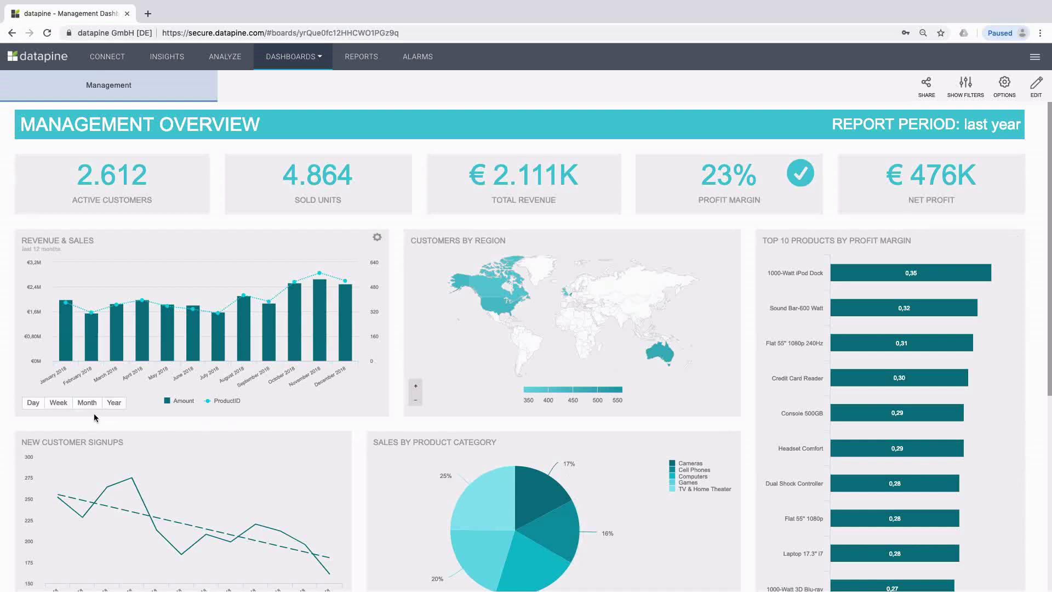
click(32, 405)
click(52, 407)
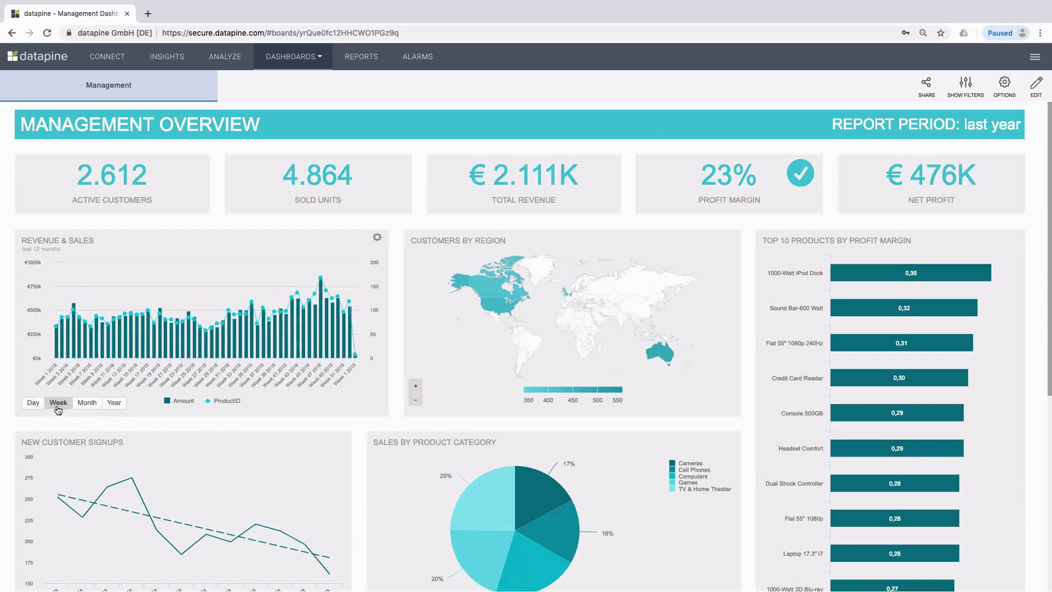
click(85, 405)
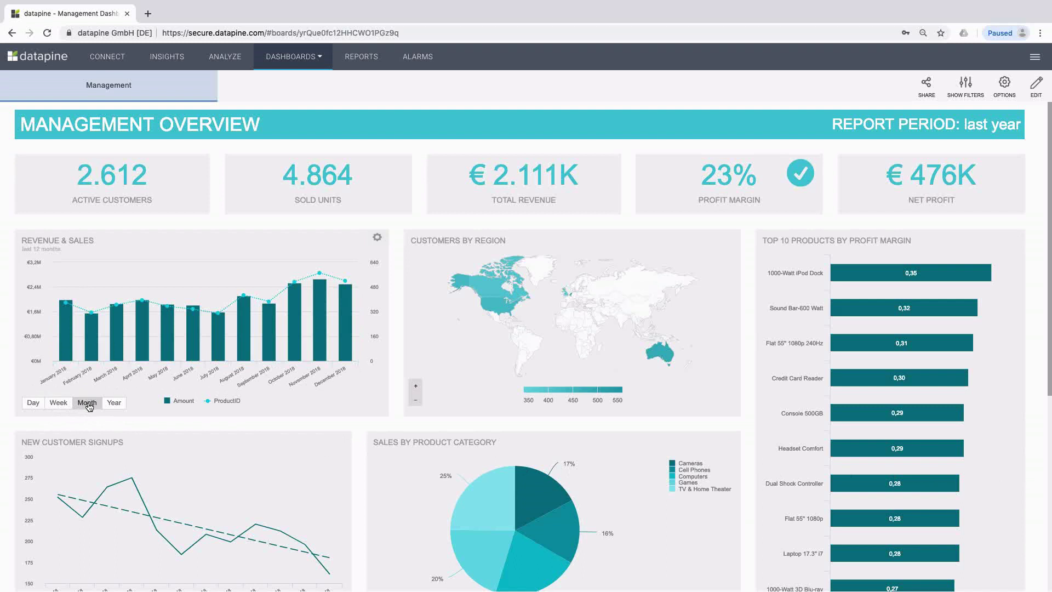
click(112, 404)
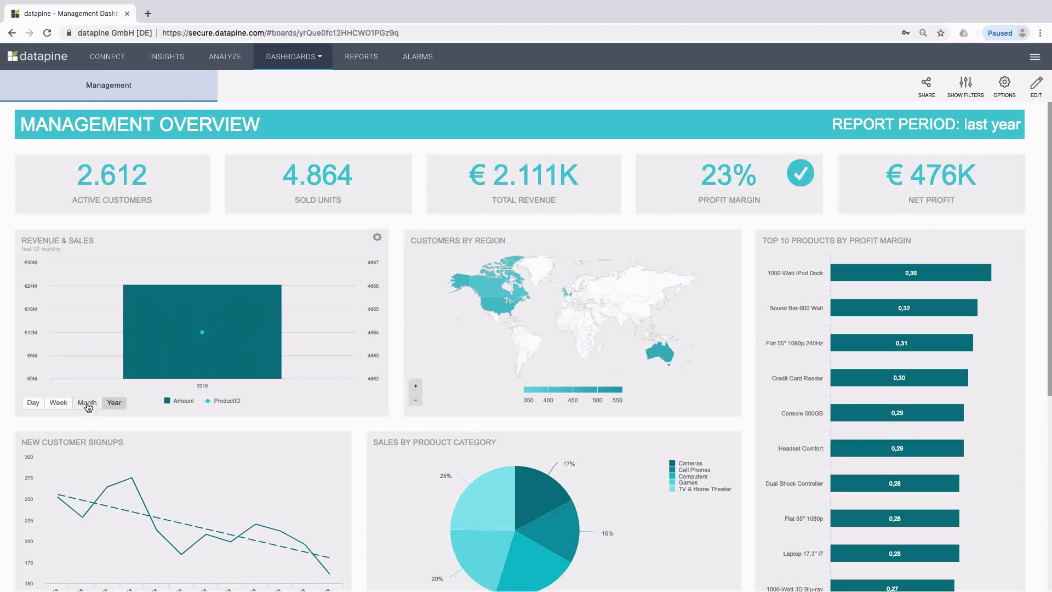
click(87, 403)
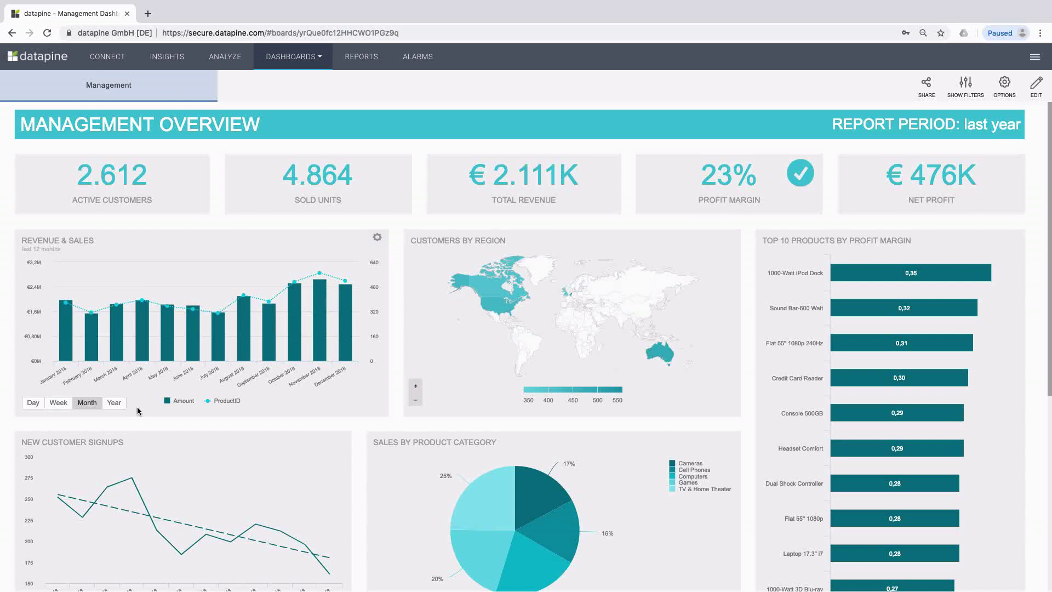
click(694, 467)
click(694, 472)
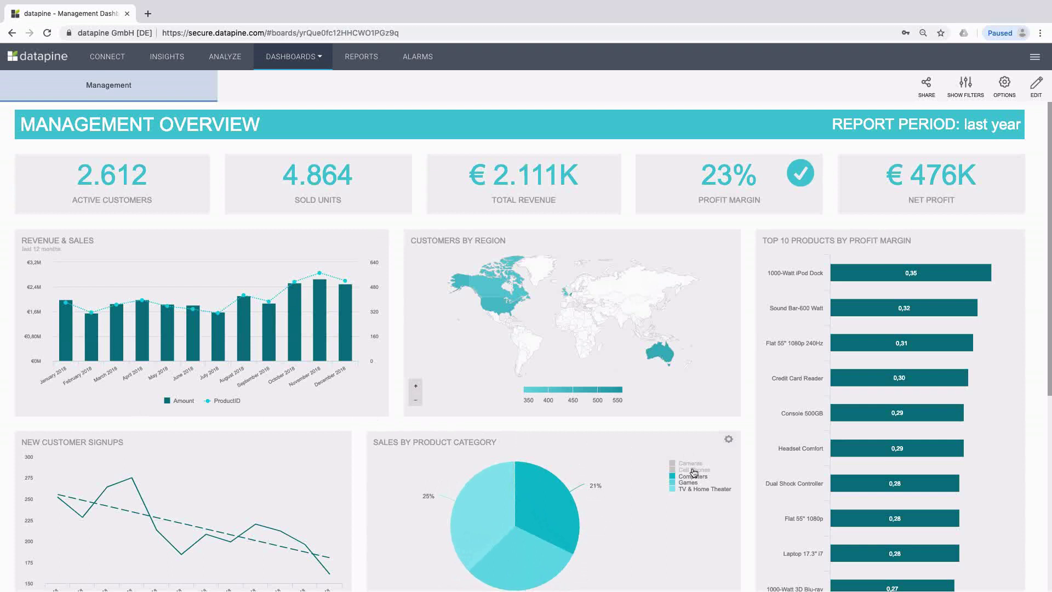
click(694, 477)
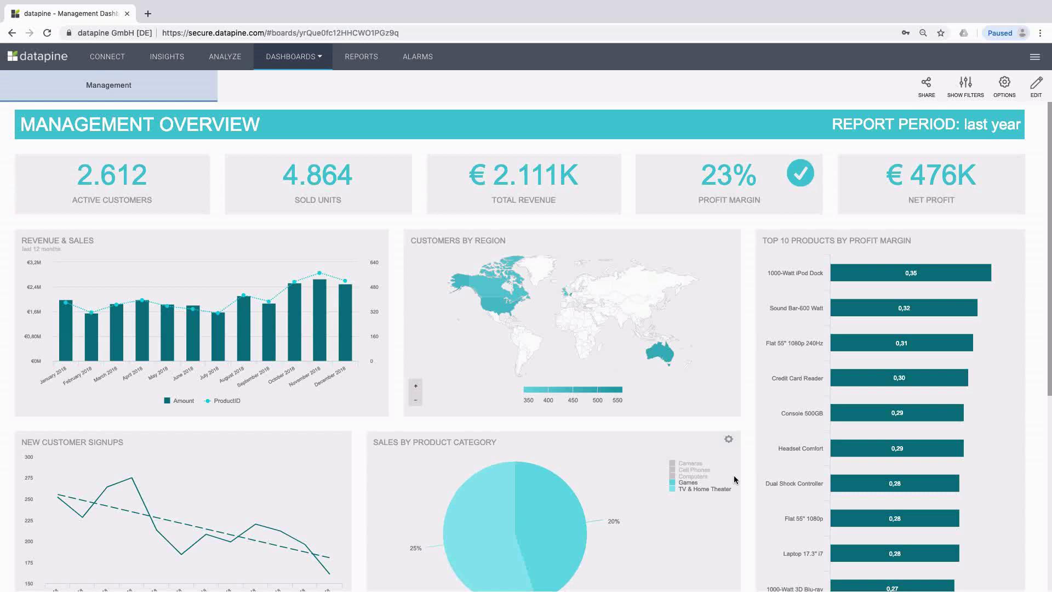
click(696, 476)
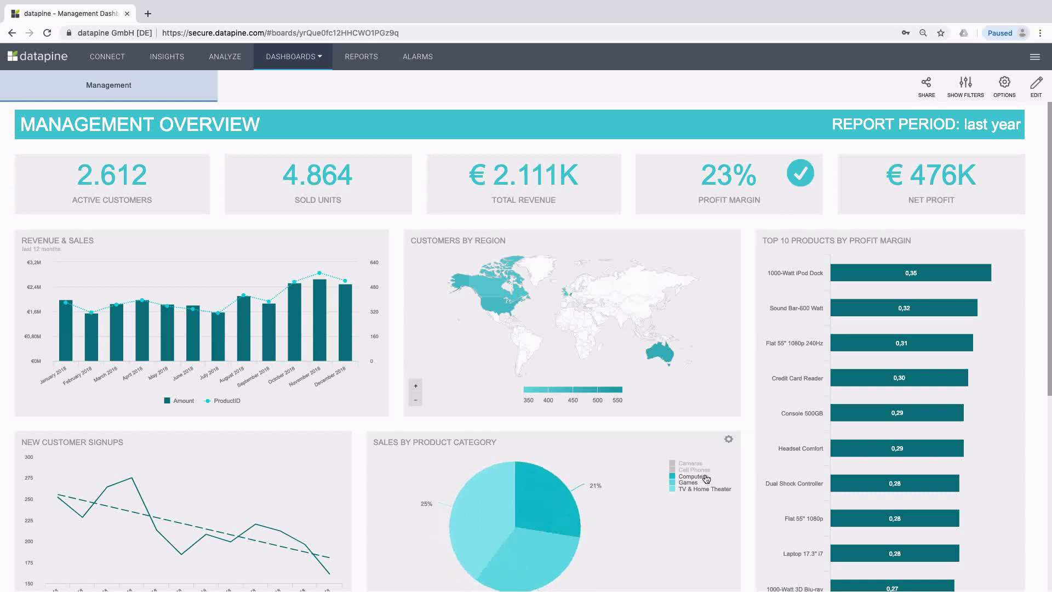
click(700, 471)
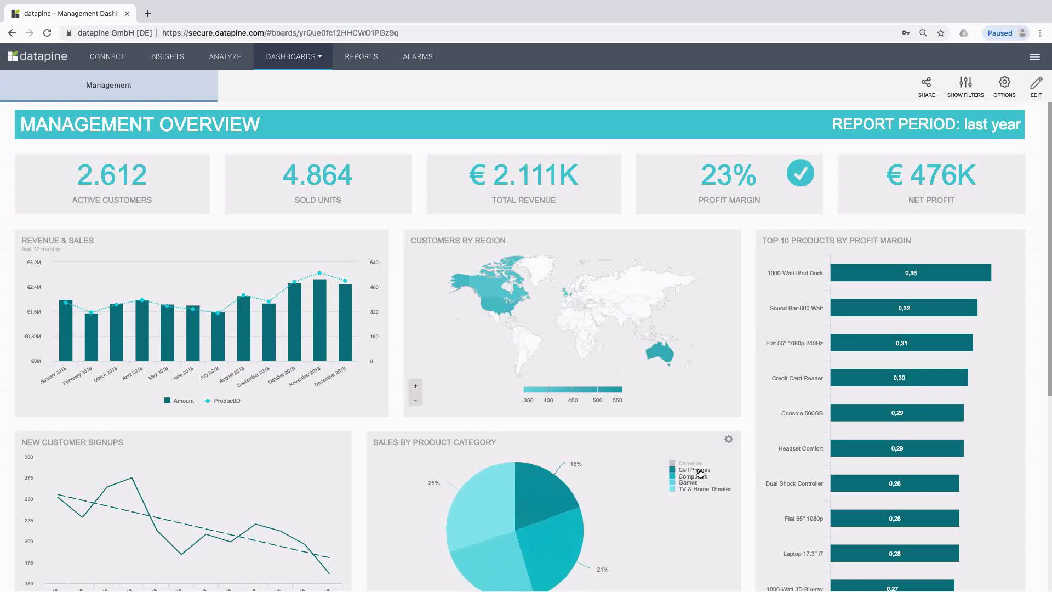
click(691, 464)
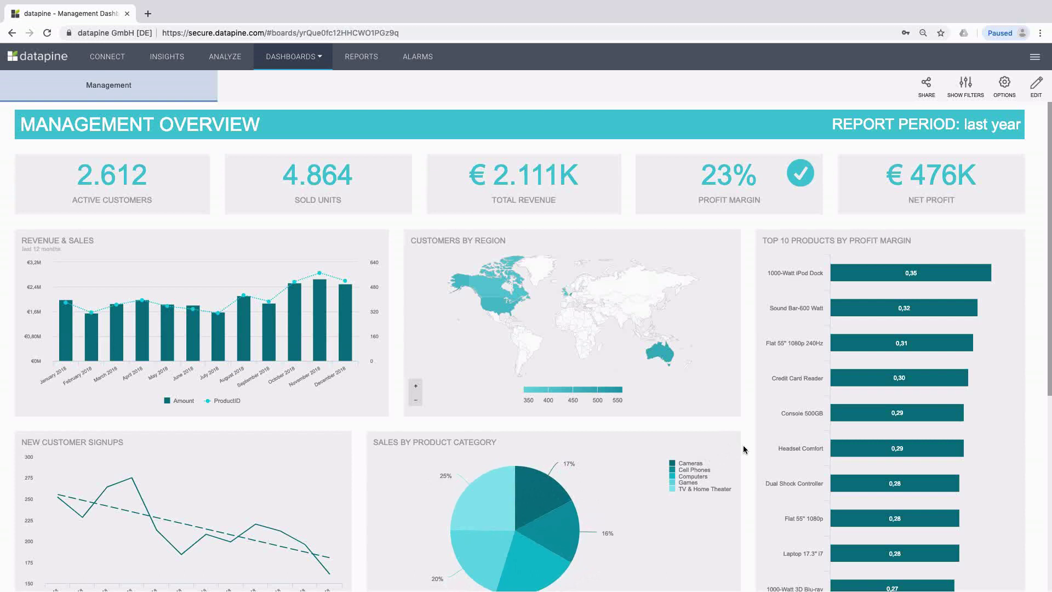
mouse_move(848, 451)
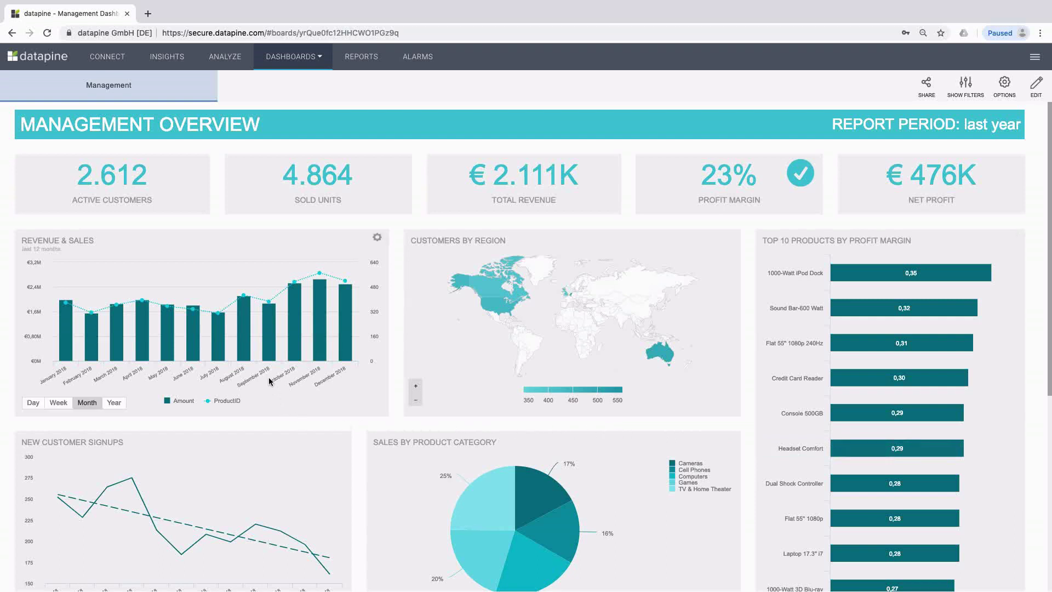
mouse_move(270, 352)
mouse_move(94, 363)
mouse_move(321, 350)
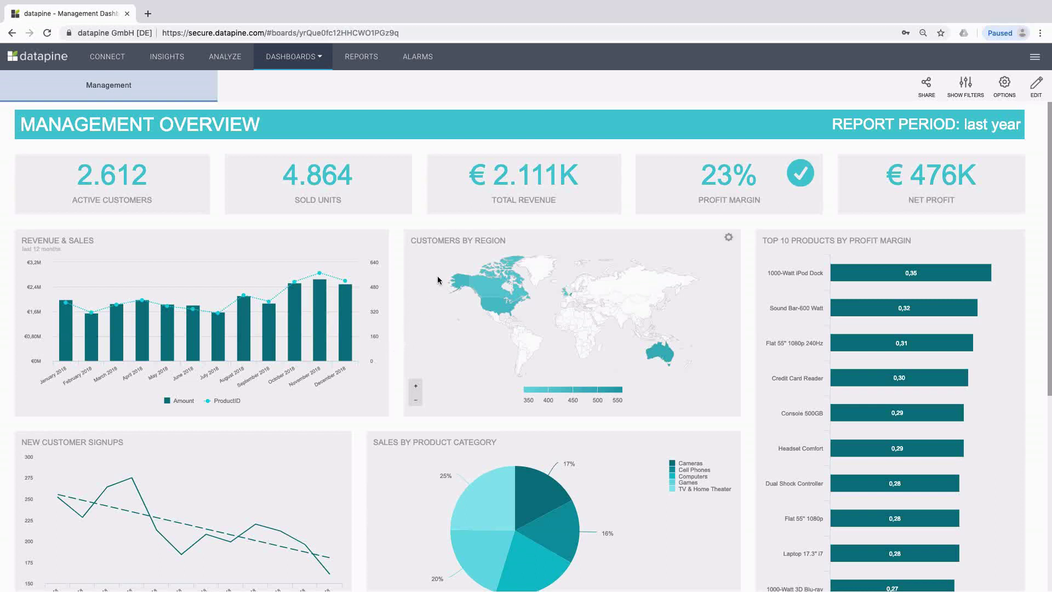
- Open the Sales Dashboard from the Total Revenue tile, then return to Management Overview
click(478, 201)
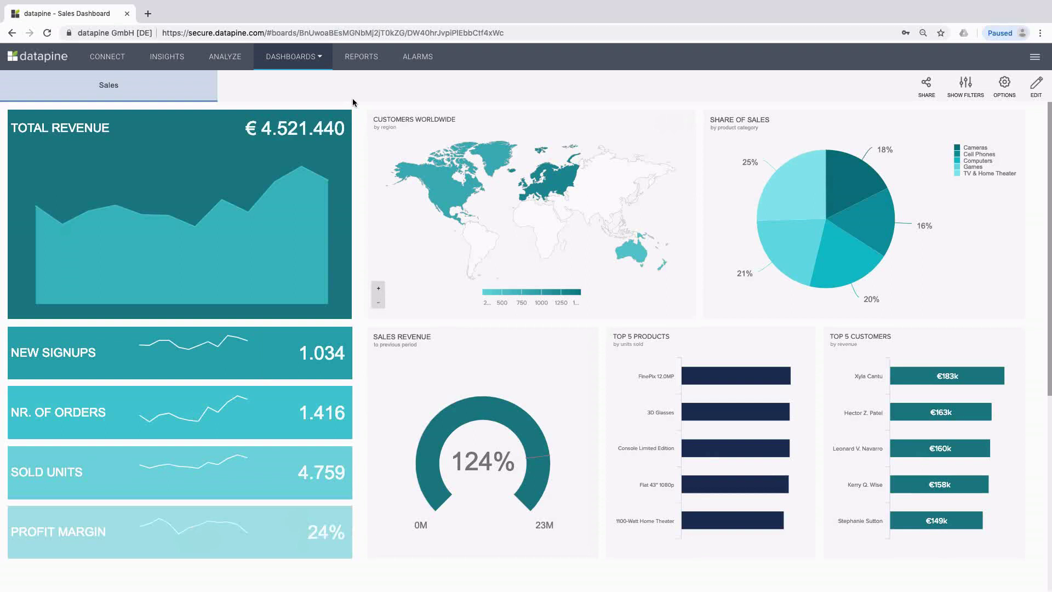
click(12, 34)
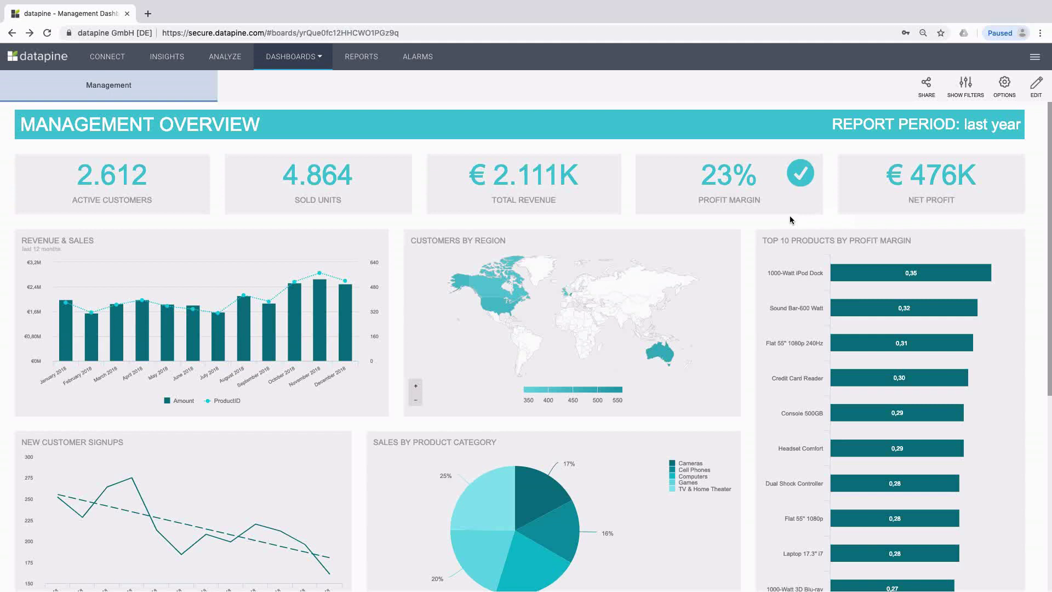
- In the filter panel, uncheck TV & Home Theater, Games, Computers and Cell Phones, leaving Cameras
mouse_move(800, 176)
click(965, 85)
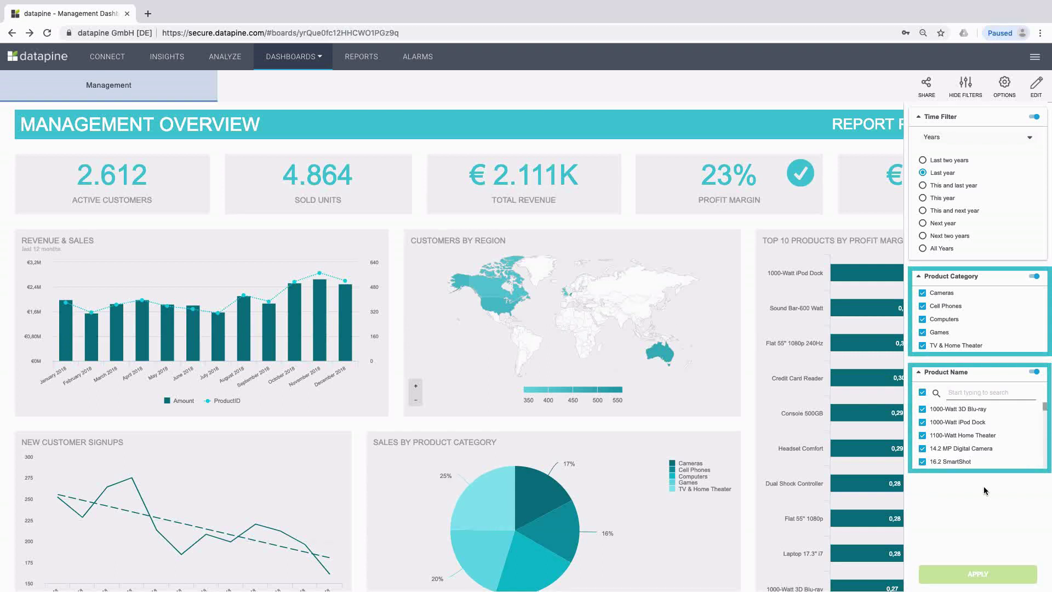
click(966, 346)
click(968, 333)
click(970, 319)
click(971, 306)
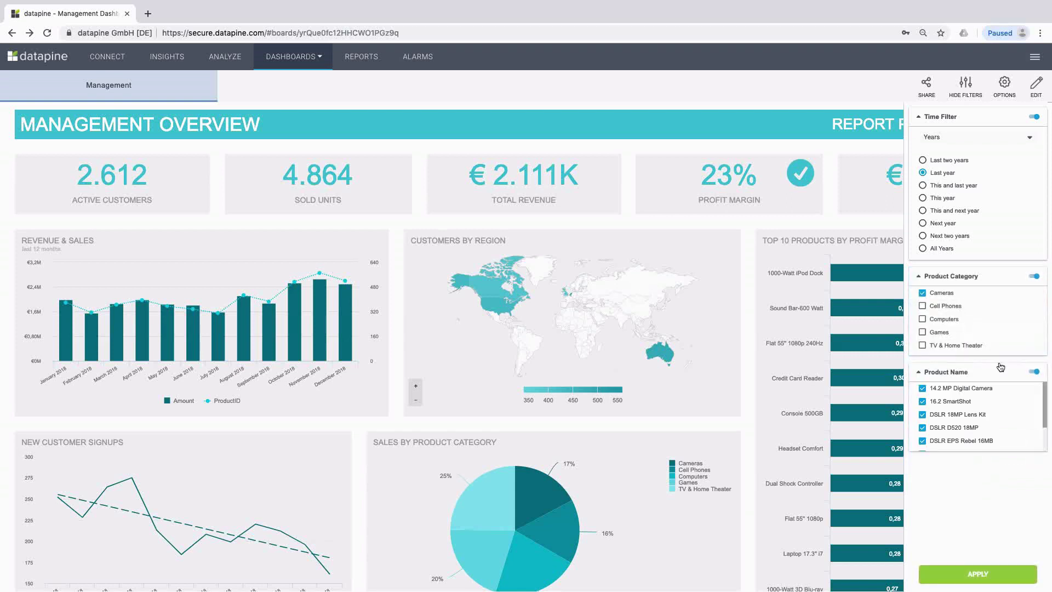
drag(1045, 390, 1047, 418)
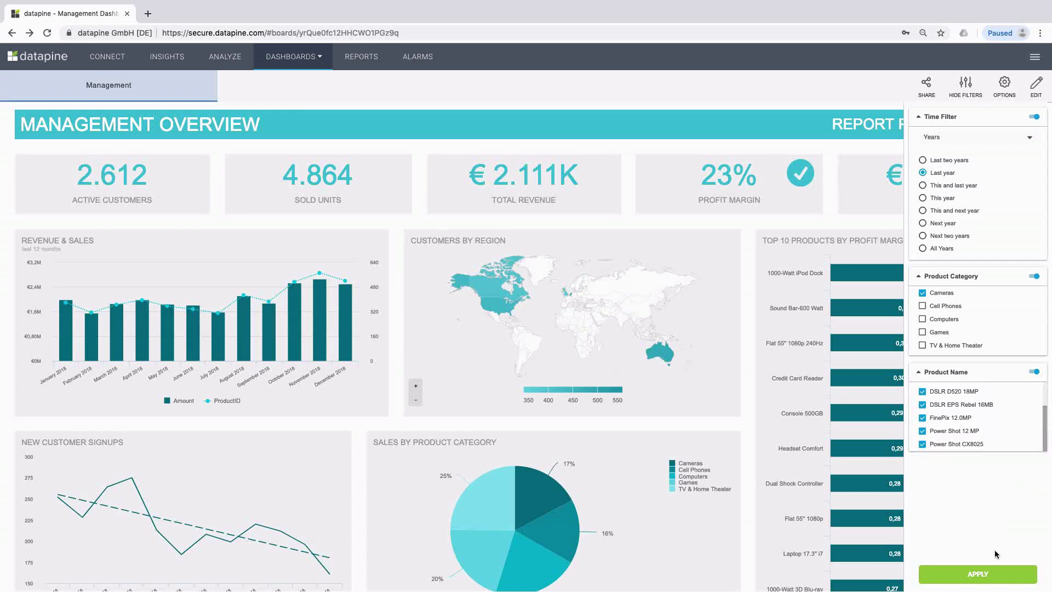
- Apply the Cameras-only product category filter and hide the filter panel
click(984, 576)
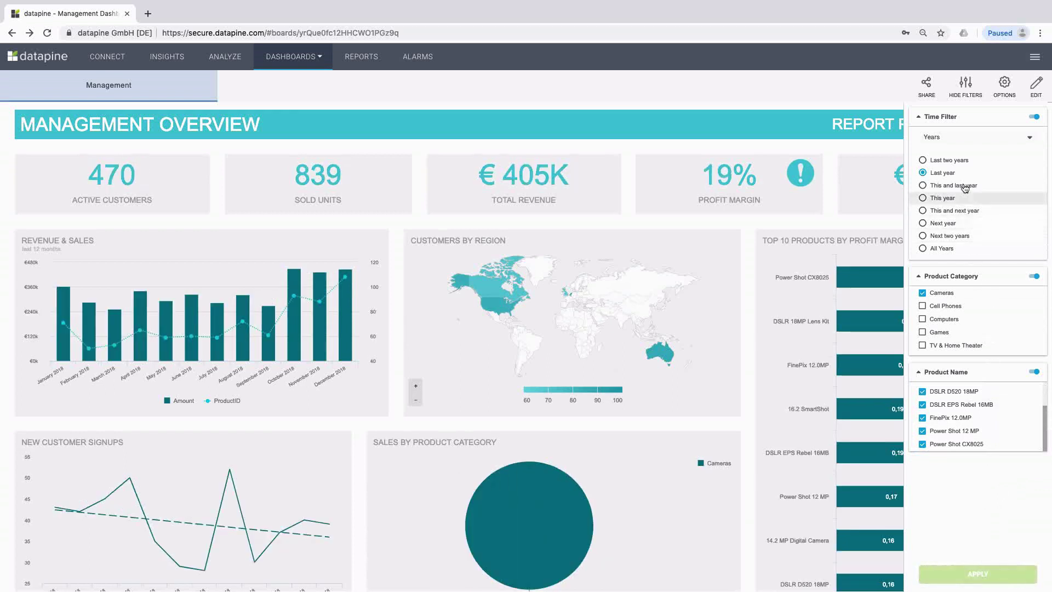
click(965, 91)
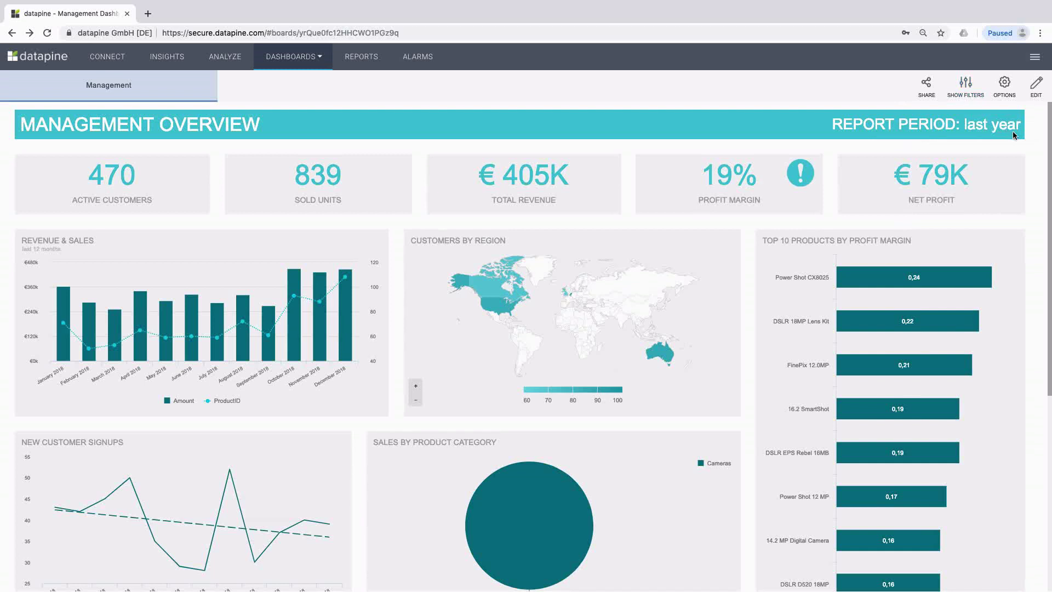